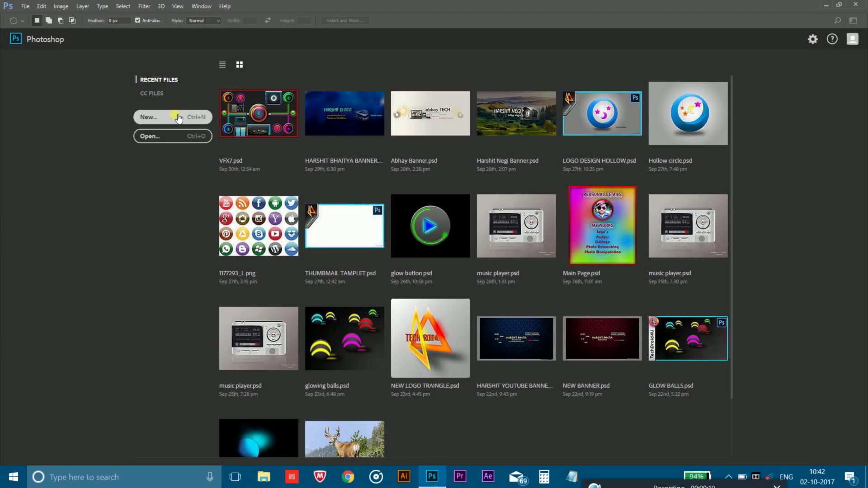
- Create a blank white 1024 x 768 px document at 72 ppi
click(175, 116)
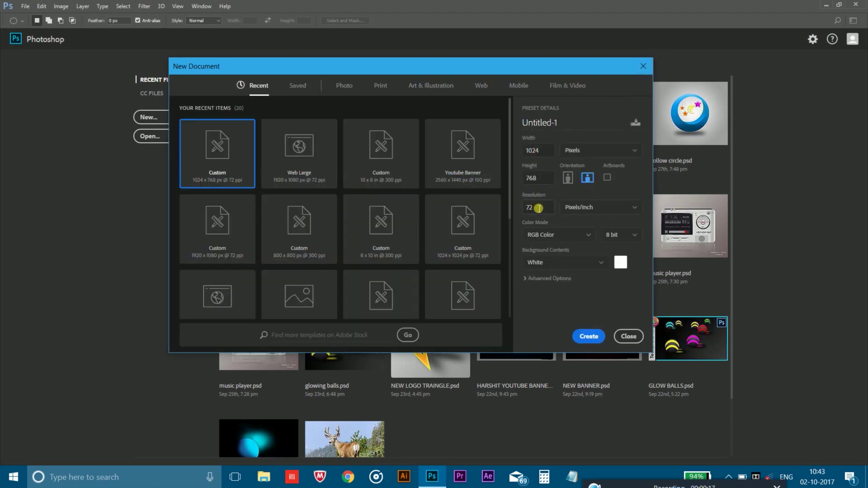
click(590, 337)
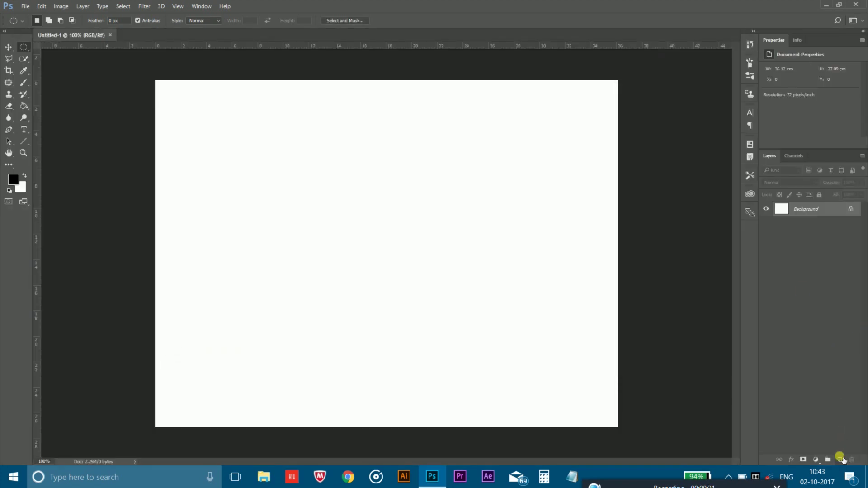
- Add Layer 1 and fill it with solid black so the fitted canvas is black
click(840, 460)
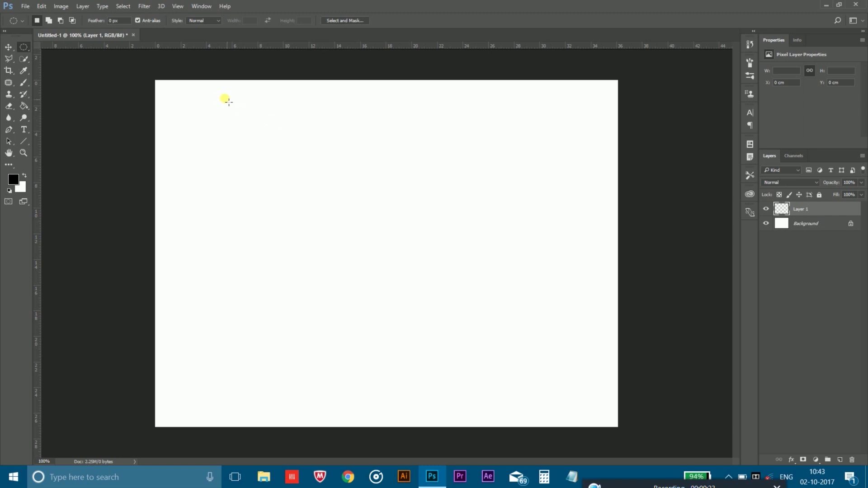
key(ctrl+0)
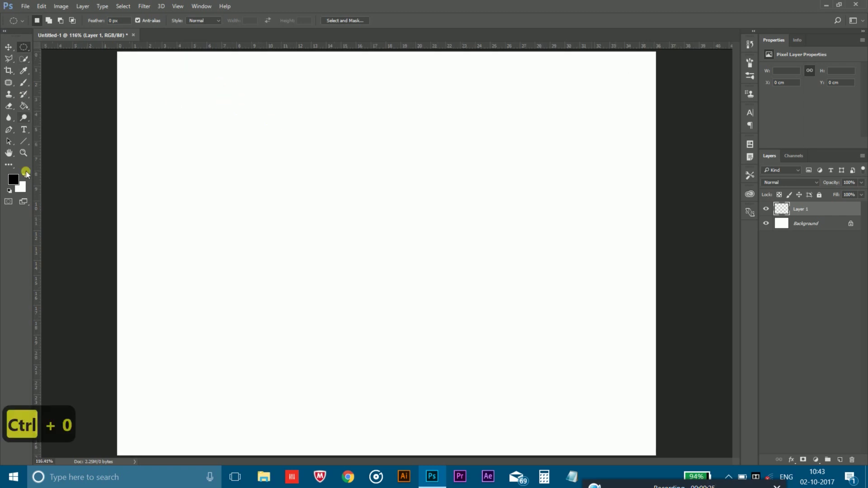
key(alt+BackSpace)
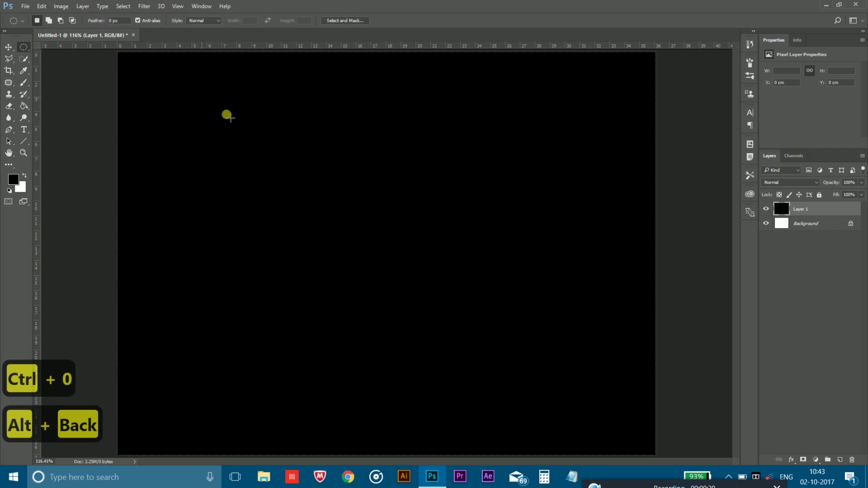
- Set Add Noise on the black layer to 12.03%, Gaussian, monochromatic
click(143, 6)
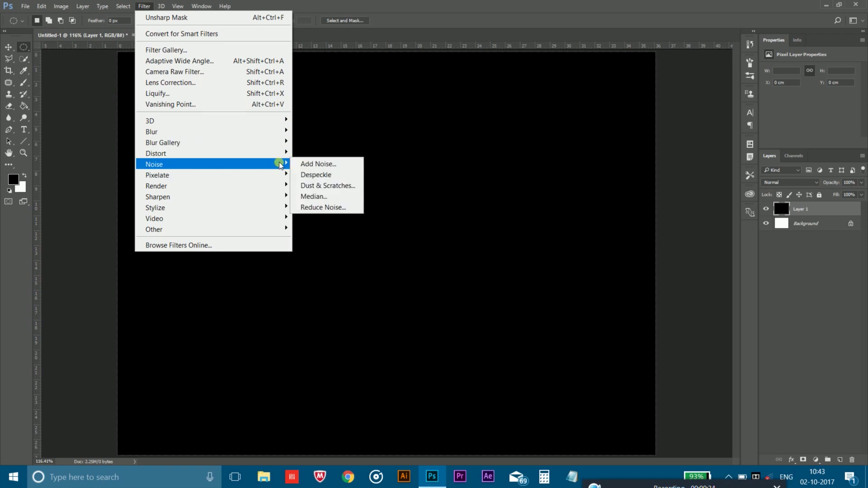
click(305, 164)
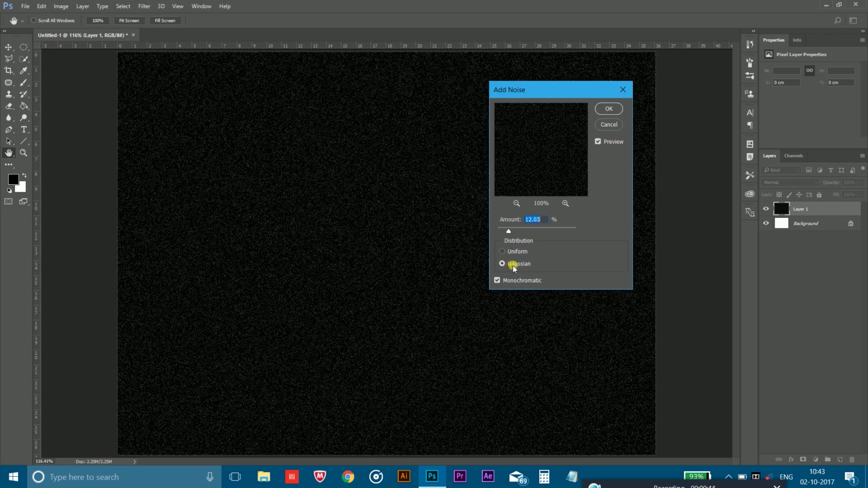
click(510, 266)
- Apply the noise, then set Levels to 0, 0.14, 81 so only sparse white stars remain
click(607, 109)
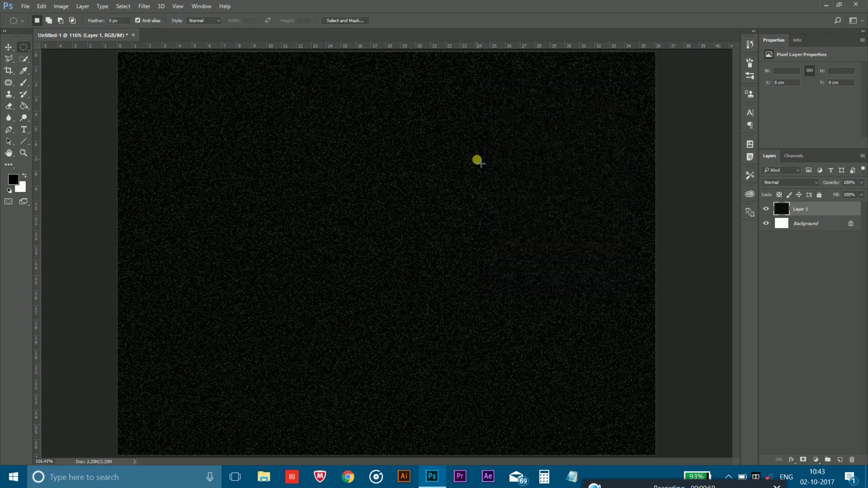
key(ctrl+l)
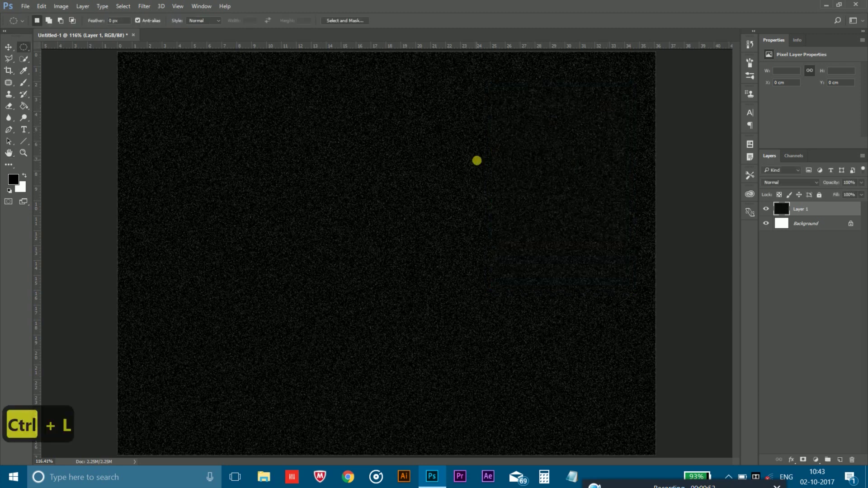
drag(508, 76, 485, 72)
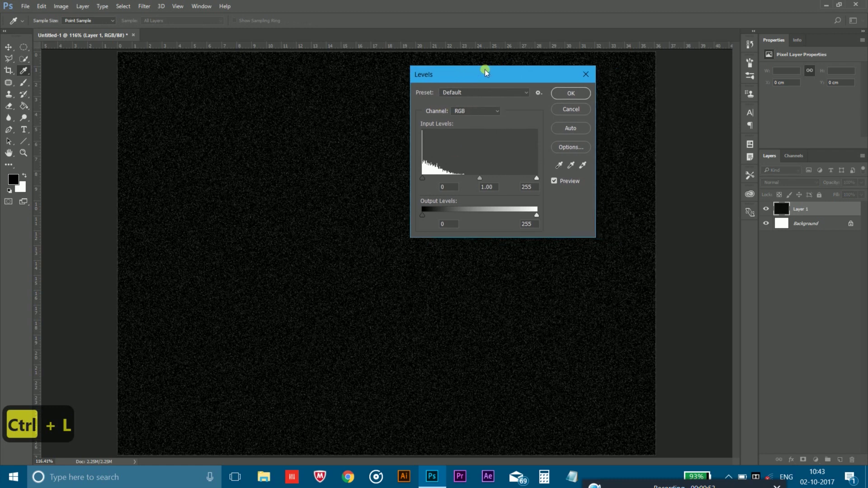
drag(480, 179, 441, 180)
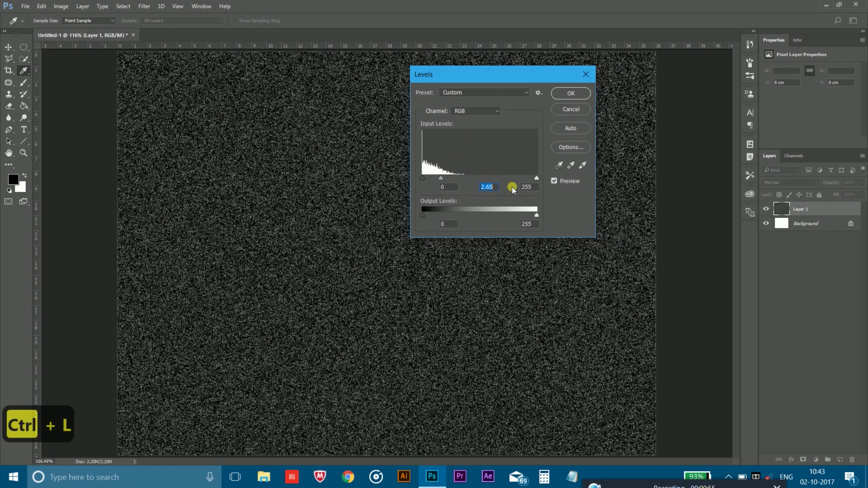
drag(538, 180, 459, 181)
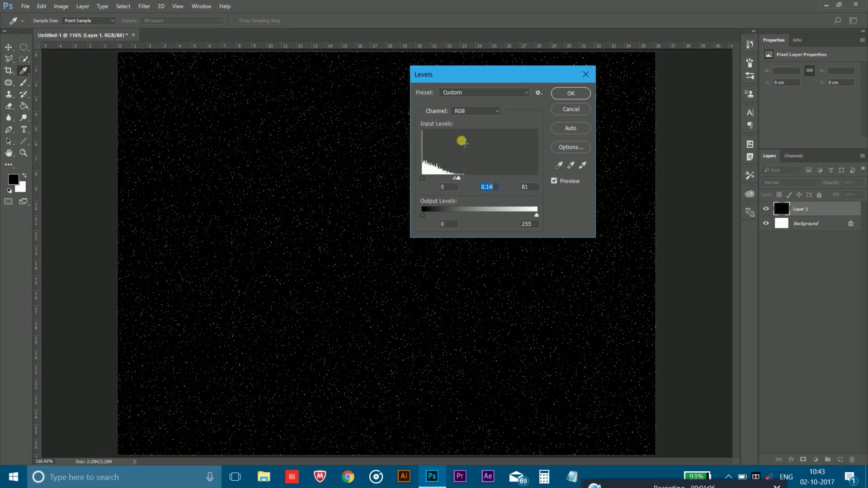
click(561, 96)
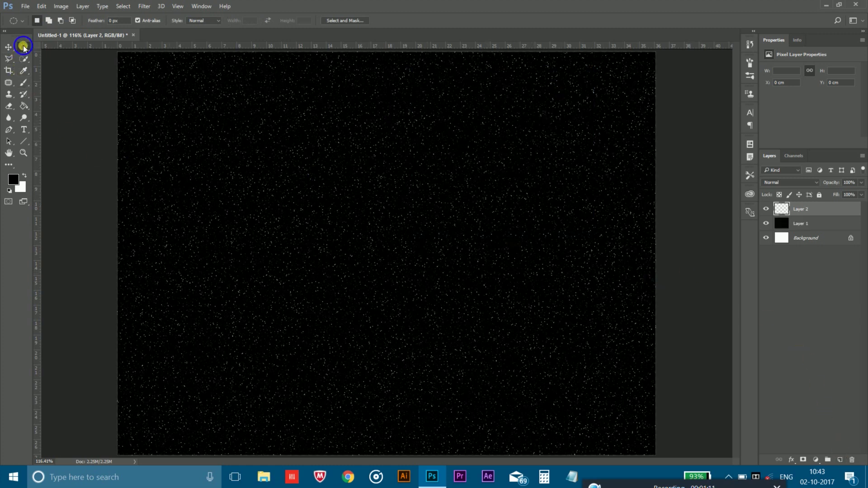
- Draw a large circular elliptical-marquee selection and shift it toward the canvas centre
right_click(23, 47)
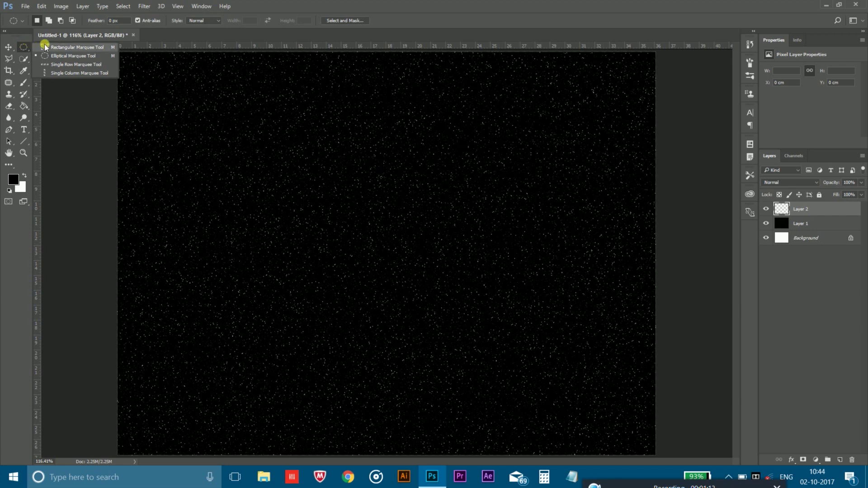
click(68, 56)
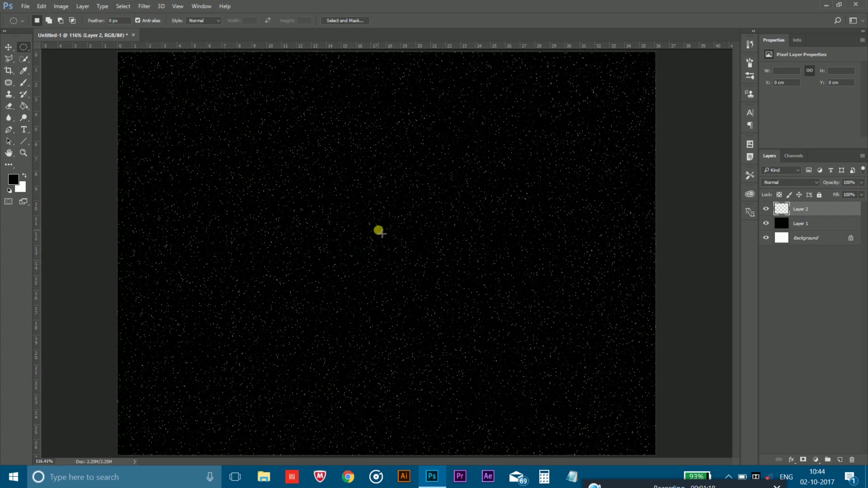
drag(378, 228, 502, 358)
mouse_move(408, 227)
mouse_down()
mouse_move(411, 248)
mouse_move(411, 240)
mouse_up()
- Render Clouds inside the circle, then repeat it for a new grey cloud pattern
click(144, 6)
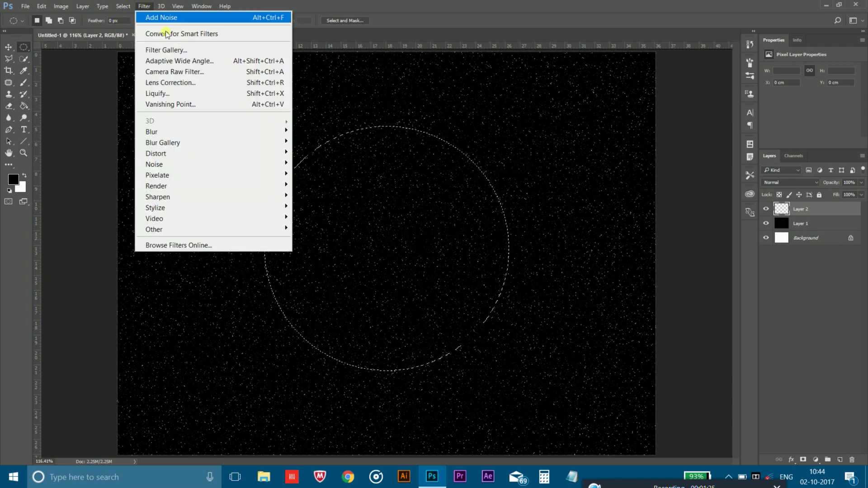
mouse_move(286, 186)
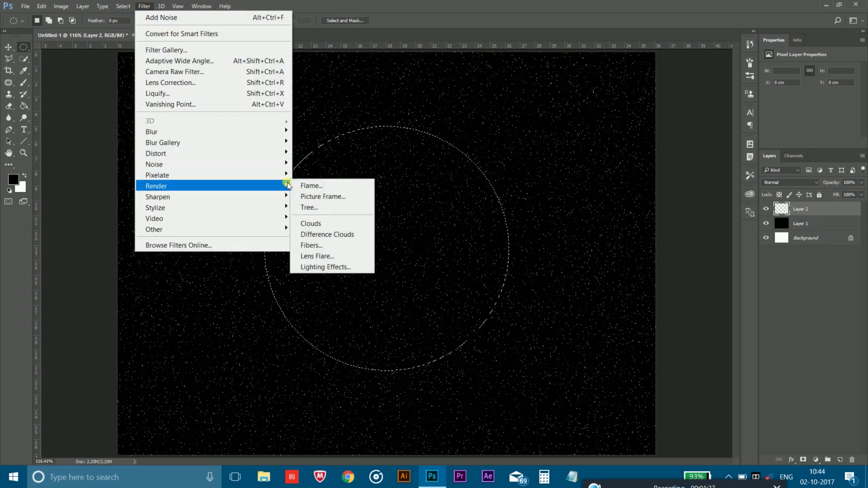
click(321, 224)
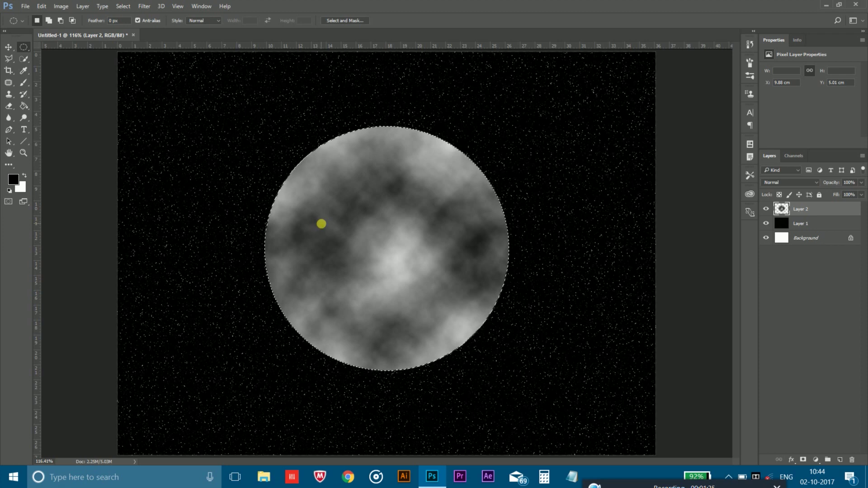
key(ctrl+alt+f)
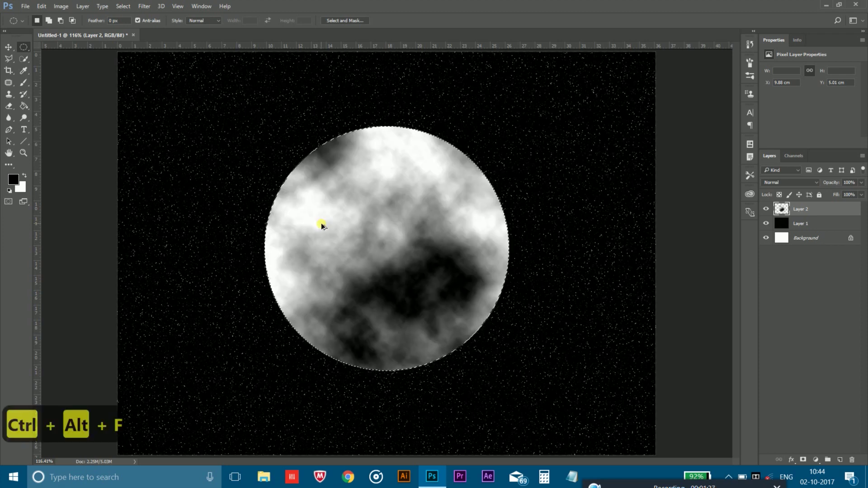
- Apply Difference Clouds to the circle three times for dark vein-like cracks
click(145, 7)
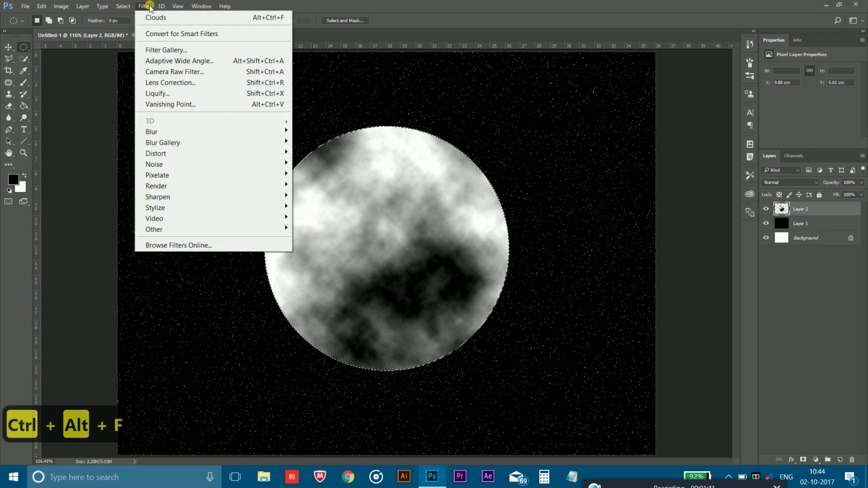
mouse_move(284, 186)
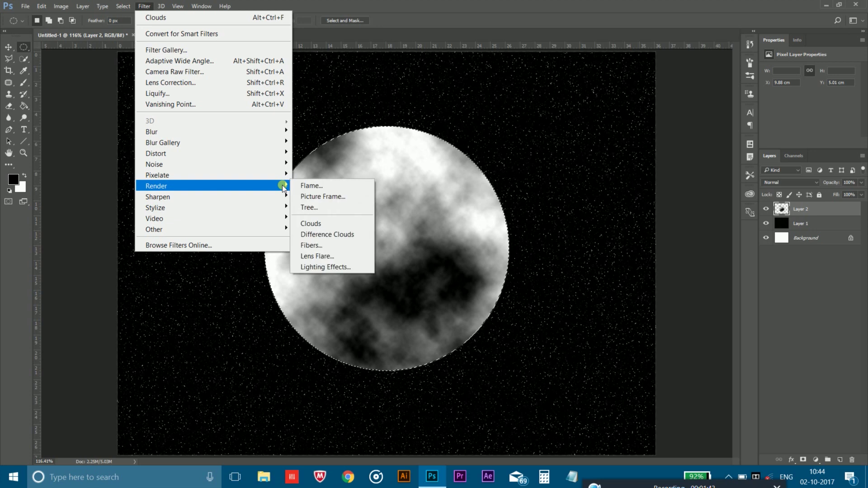
click(334, 236)
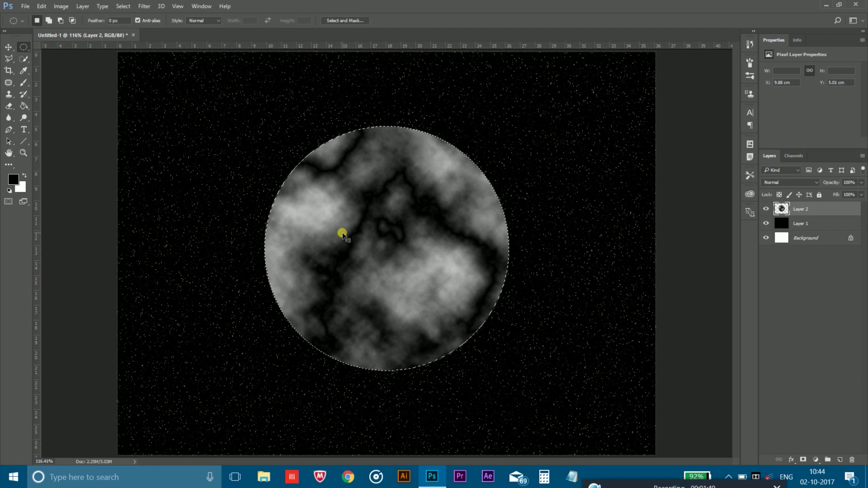
key(ctrl+alt+f)
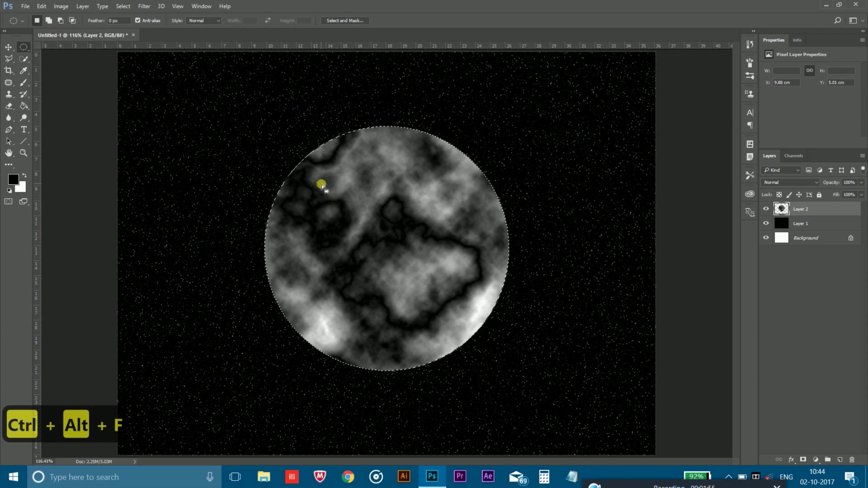
key(ctrl+alt+f)
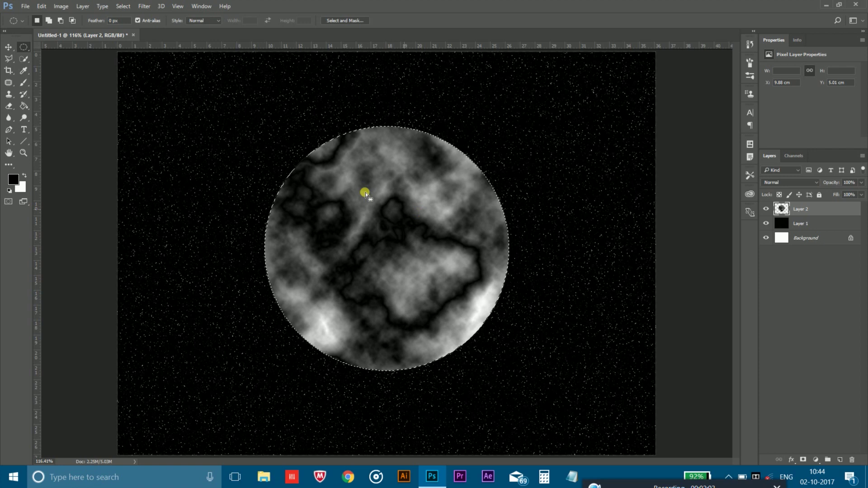
- Apply Unsharp Mask to the moon at 500% amount, 2.4 px radius, threshold 12
click(143, 6)
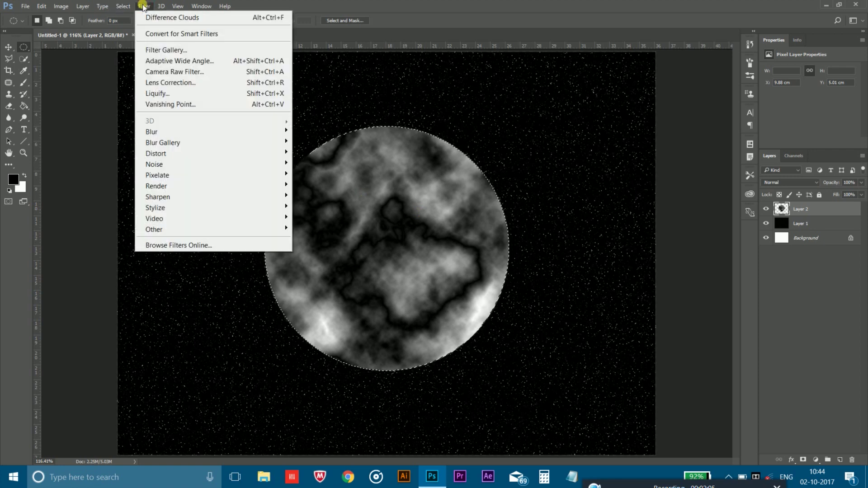
mouse_move(289, 154)
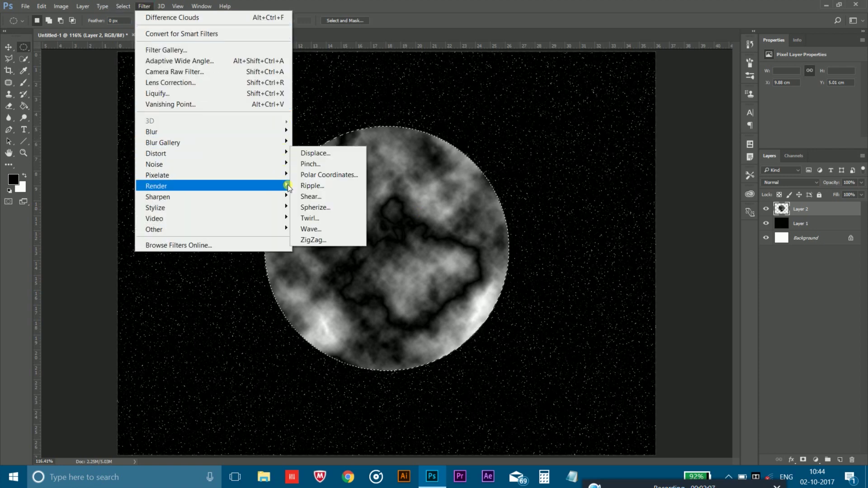
mouse_move(289, 199)
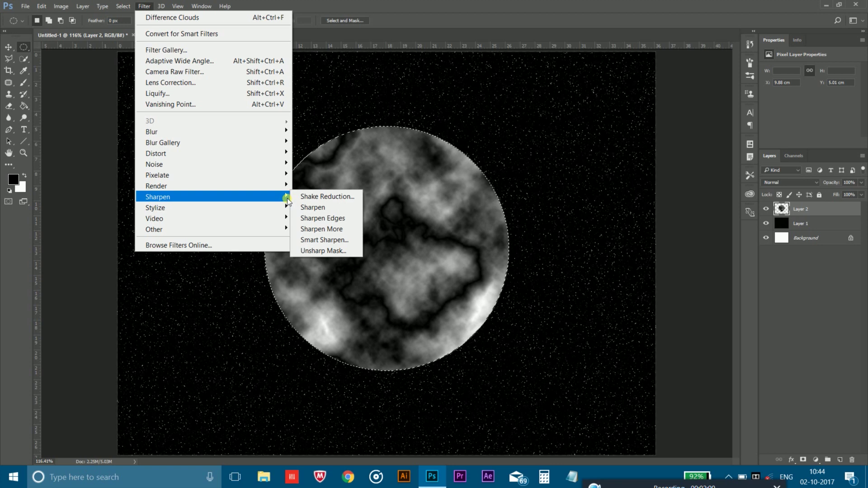
click(325, 254)
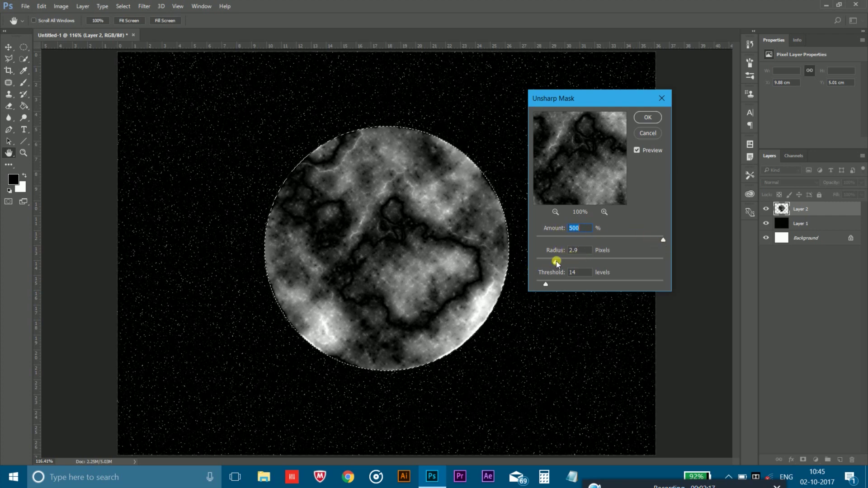
drag(557, 261, 544, 284)
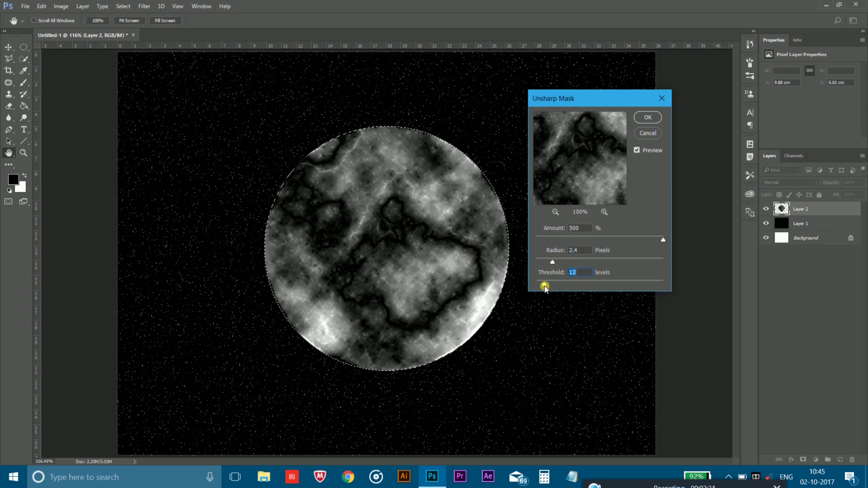
click(647, 117)
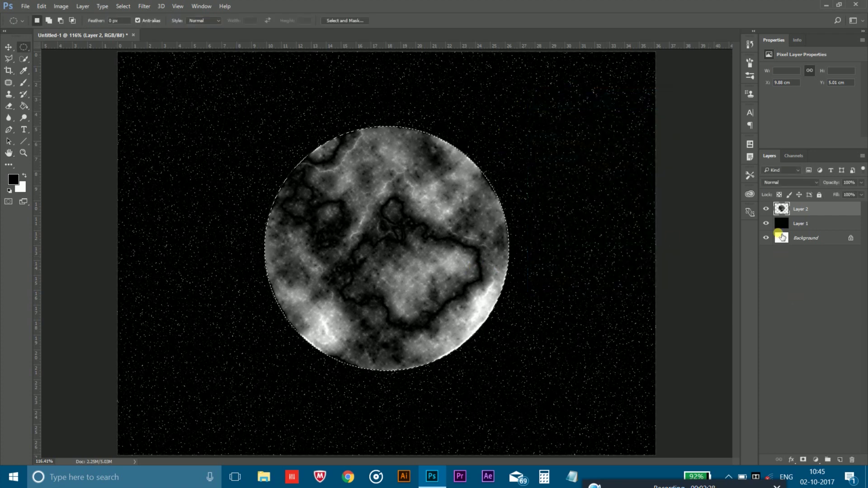
- Give Layer 2 a white Inner Glow of about 101 px size and roughly 89% opacity
double_click(785, 213)
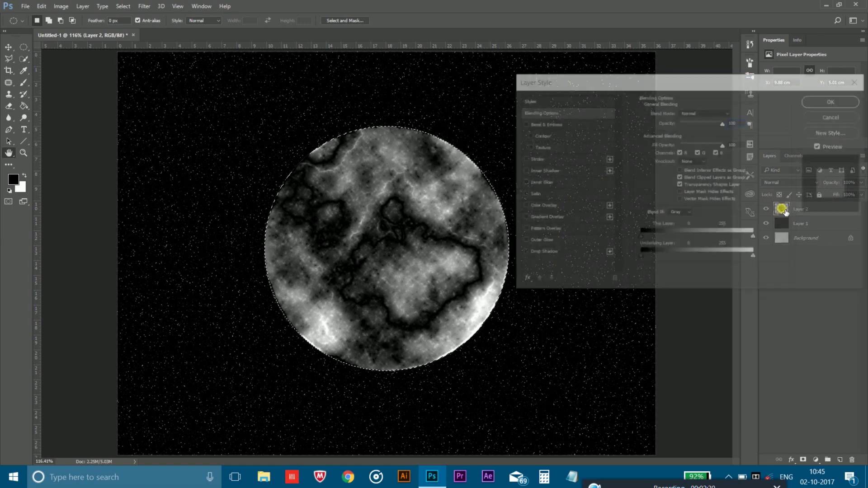
drag(574, 80, 601, 81)
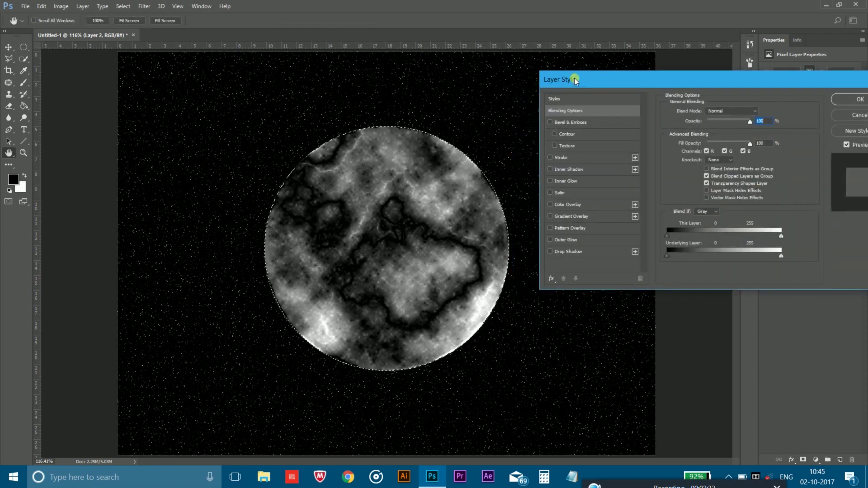
click(550, 180)
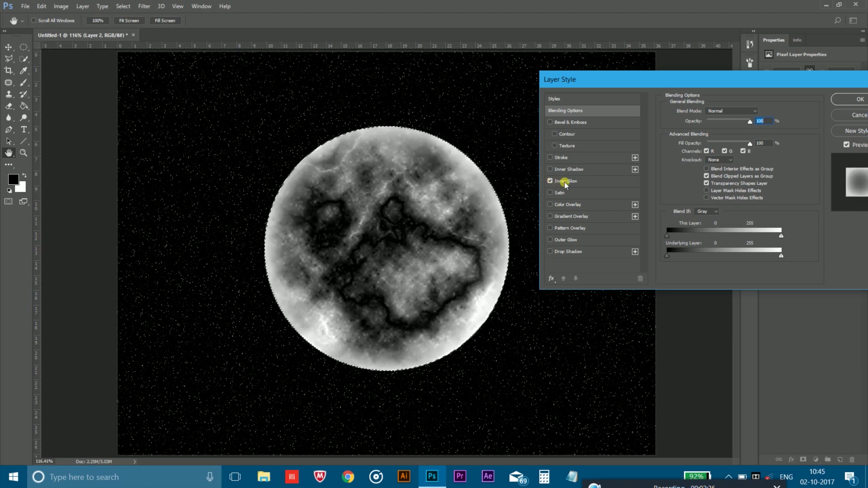
click(566, 181)
click(687, 143)
click(538, 122)
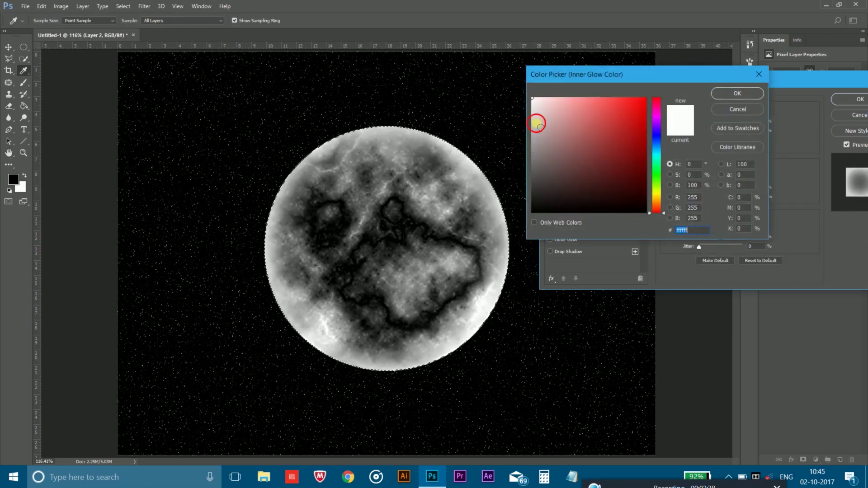
click(740, 94)
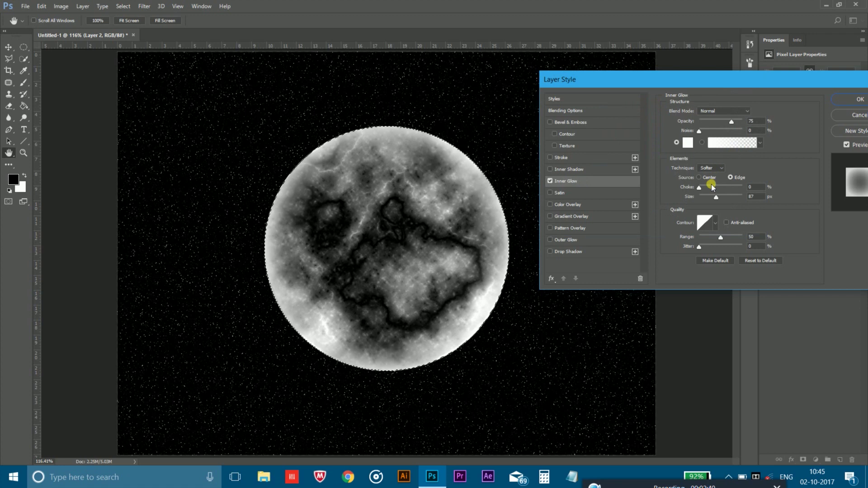
drag(713, 196, 720, 198)
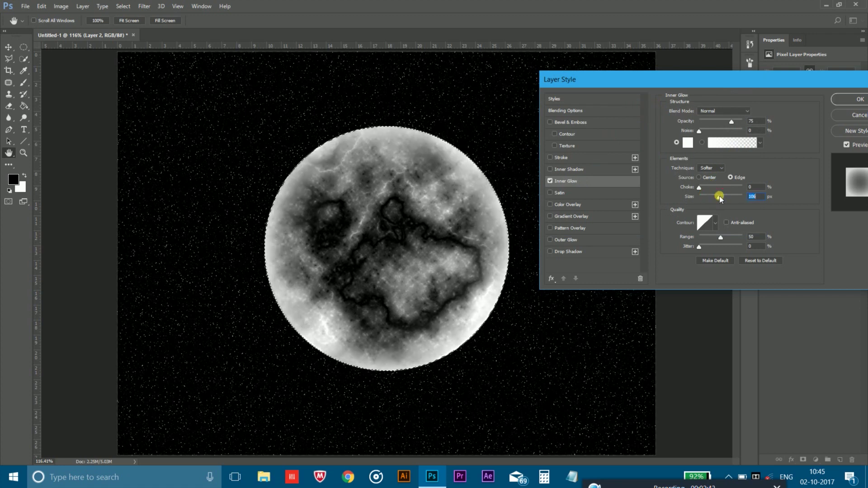
drag(731, 121, 737, 125)
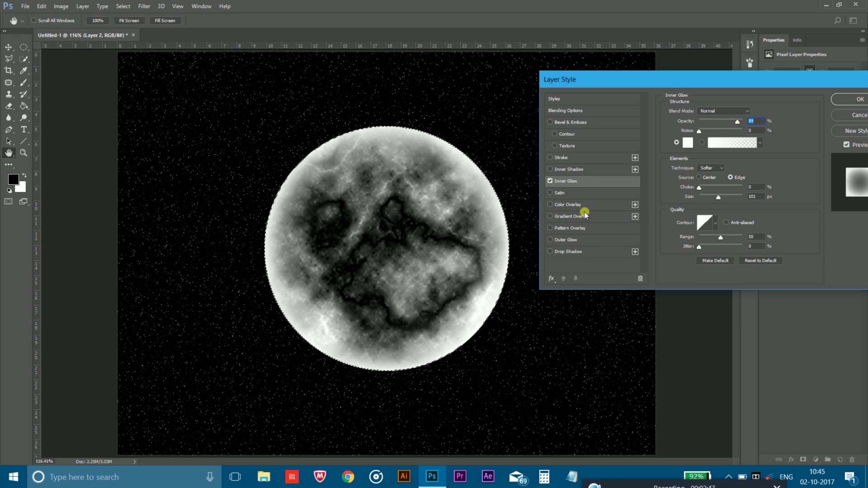
- Add a white Outer Glow of 73 px, 2% spread, 70% opacity, leaving Pattern Overlay off
click(551, 240)
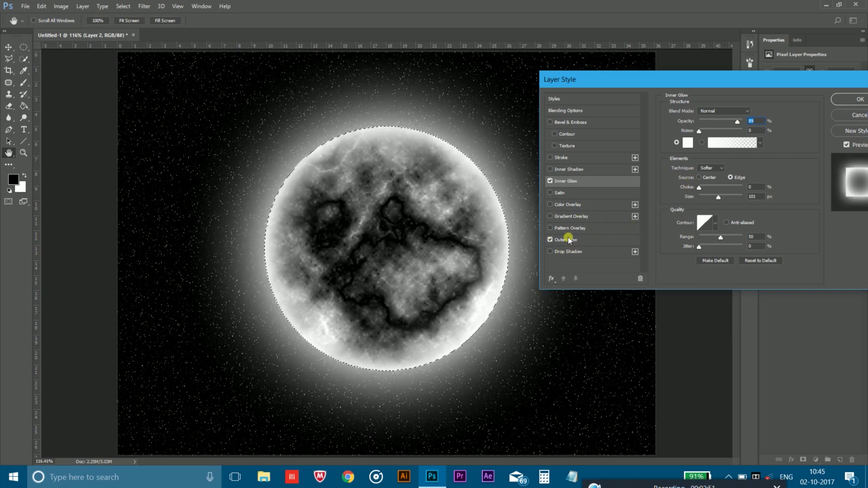
click(592, 232)
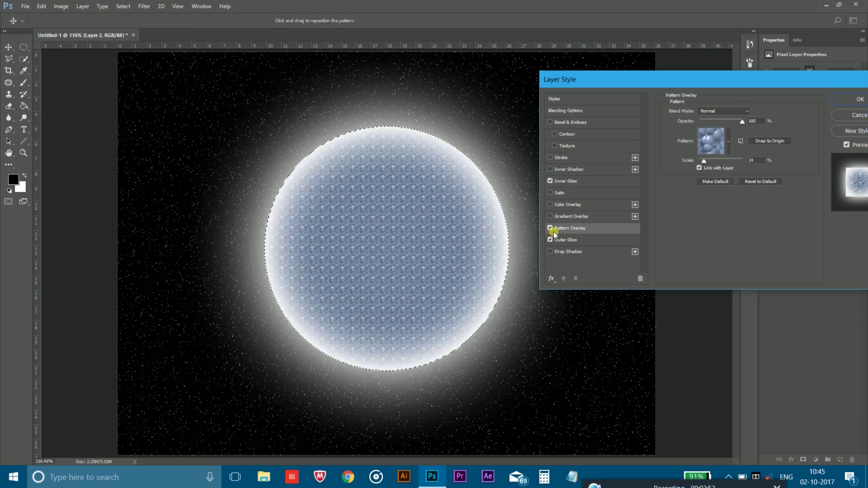
click(551, 228)
click(576, 241)
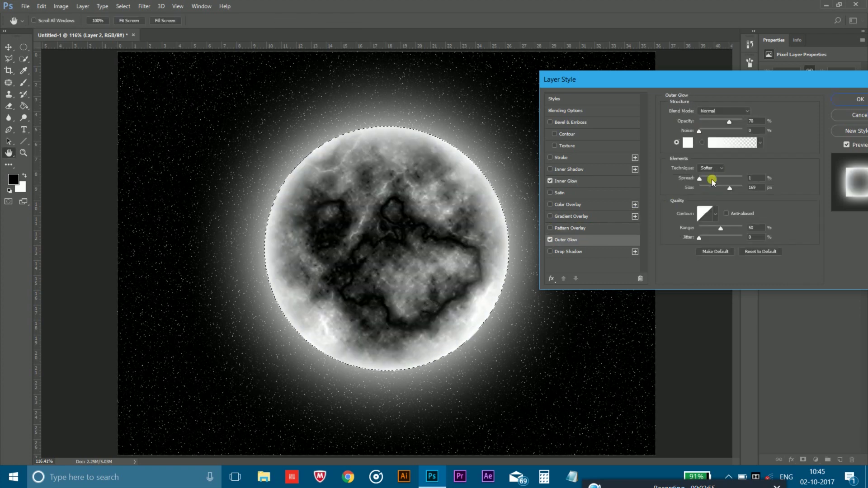
drag(709, 186, 702, 178)
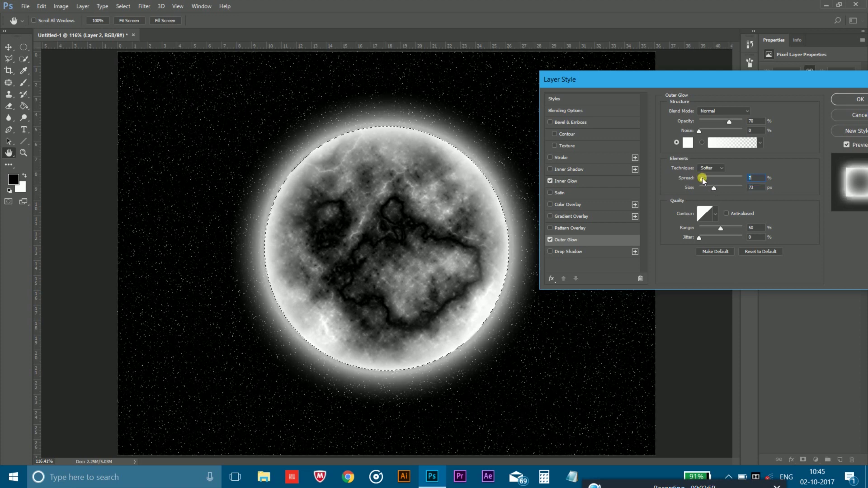
- Apply both glow effects, deselect the circle, and bring up the File menu to Save As
click(855, 99)
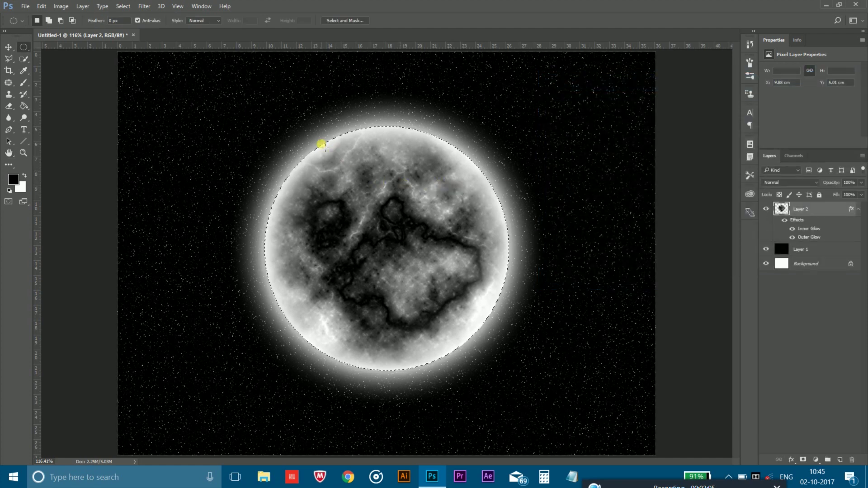
key(ctrl+d)
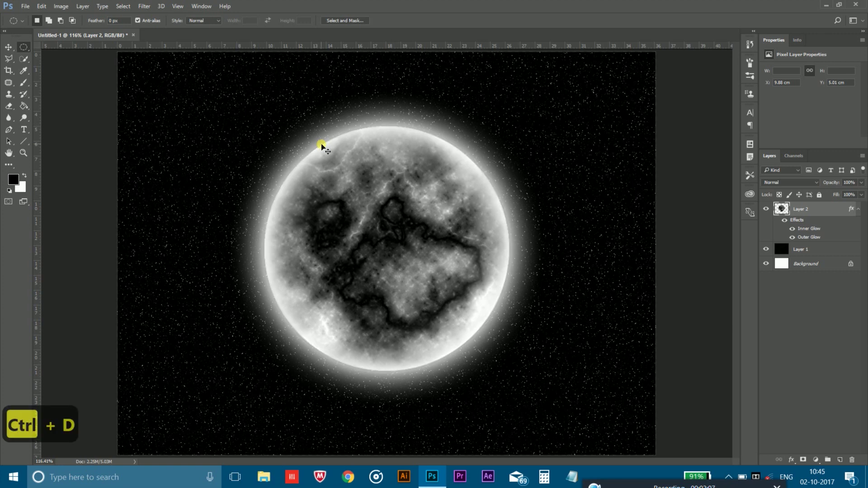
click(25, 6)
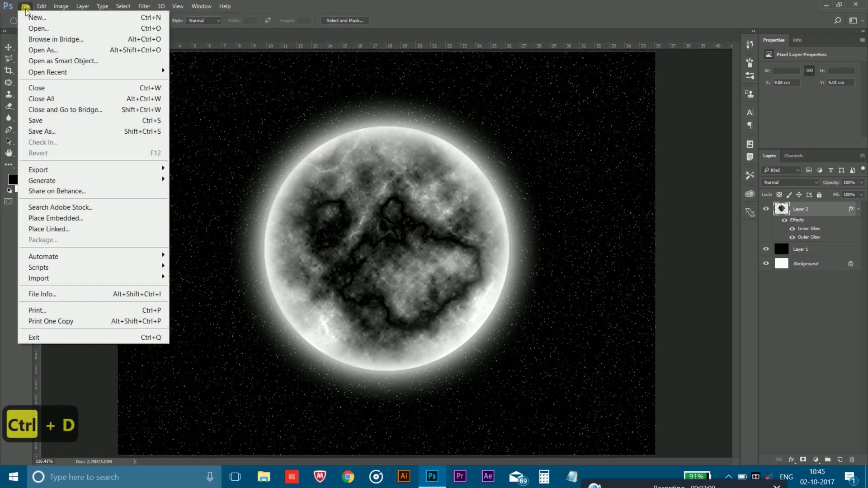
- Save the document as moon.psd in the My Creations folder, replacing the Untitled-1 name
click(54, 131)
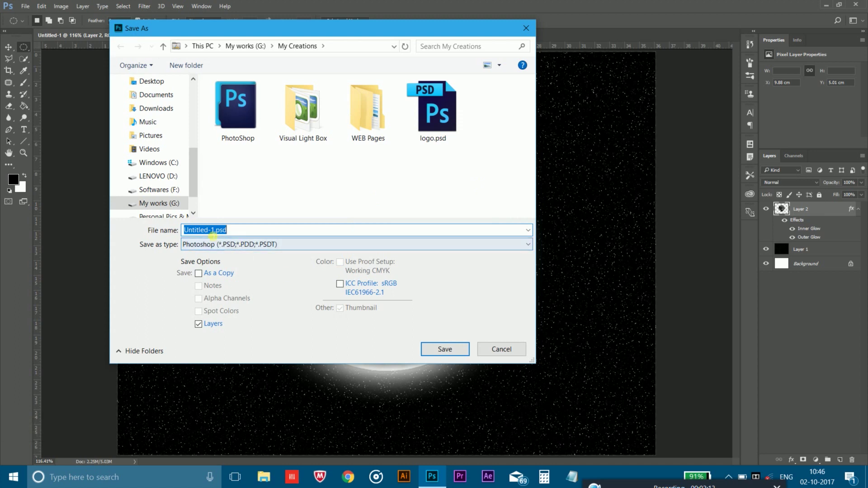
click(214, 231)
key(BackSpace)
key(BackSpace)
key(BackSpace)
key(BackSpace)
key(BackSpace)
key(BackSpace)
key(BackSpace)
key(BackSpace)
key(BackSpace)
key(BackSpace)
key(BackSpace)
key(BackSpace)
key(BackSpace)
key(BackSpace)
key(BackSpace)
key(BackSpace)
key(BackSpace)
key(BackSpace)
key(BackSpace)
key(BackSpace)
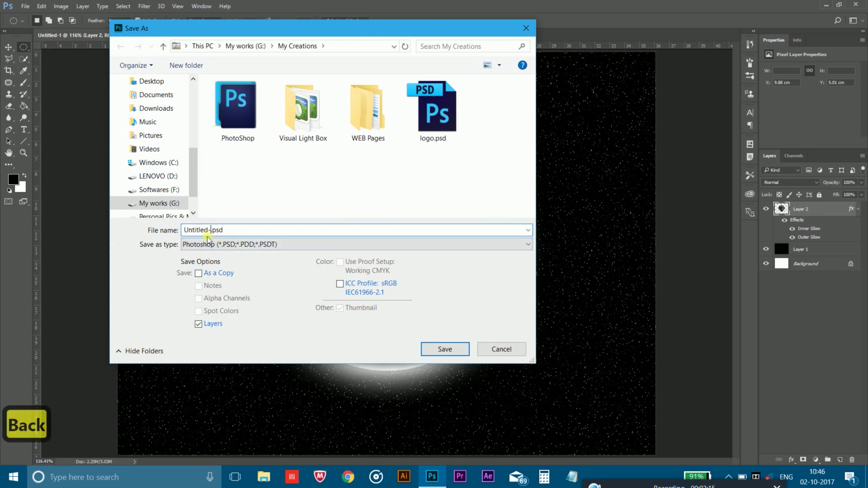
text(moon)
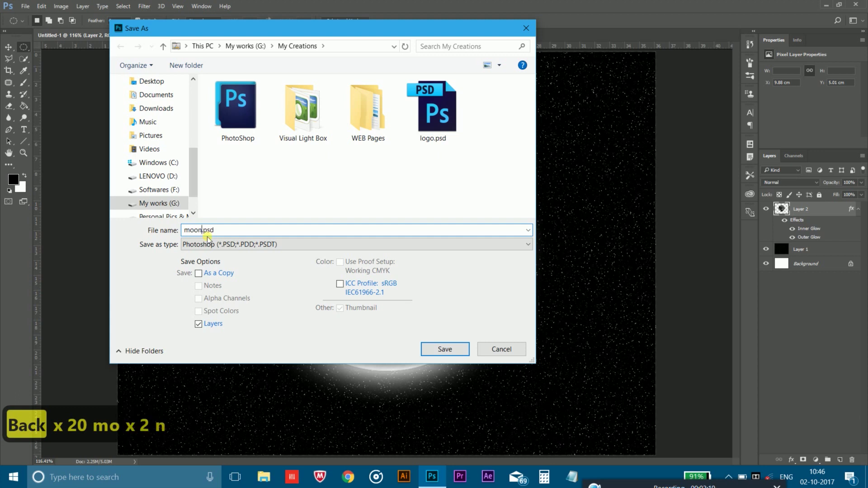
key(Return)
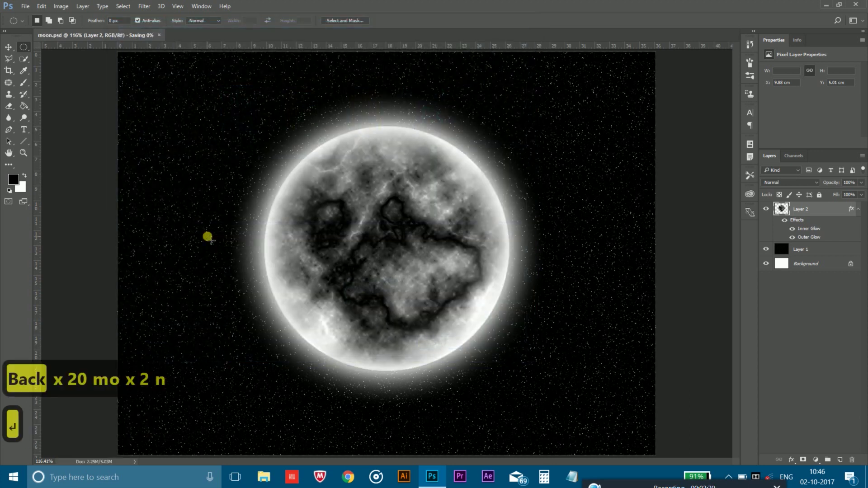